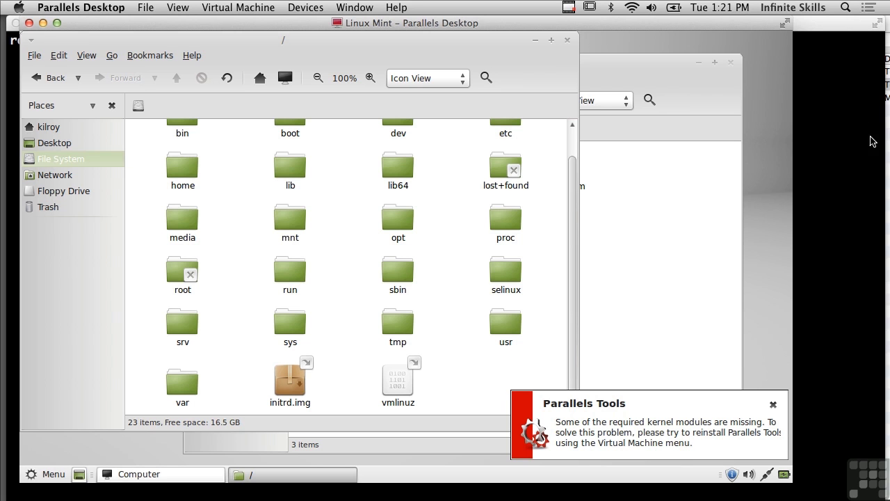
Dismiss the Parallels Tools notice and take a snapshot of the Linux Mint virtual machine named "Test Snapshot"
left_click(773, 405)
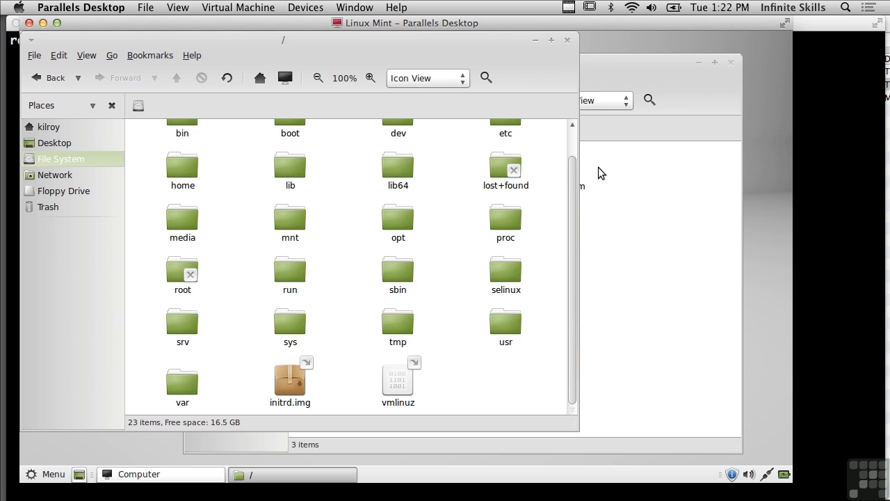
left_click(244, 10)
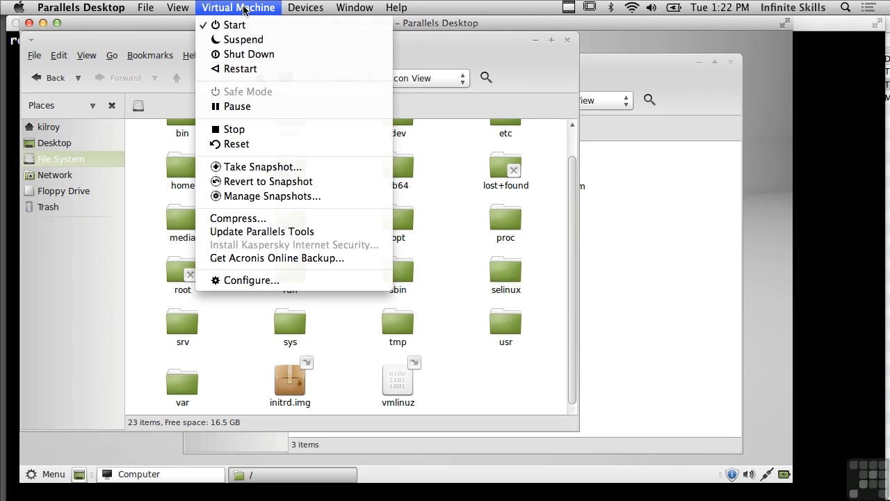
left_click(292, 172)
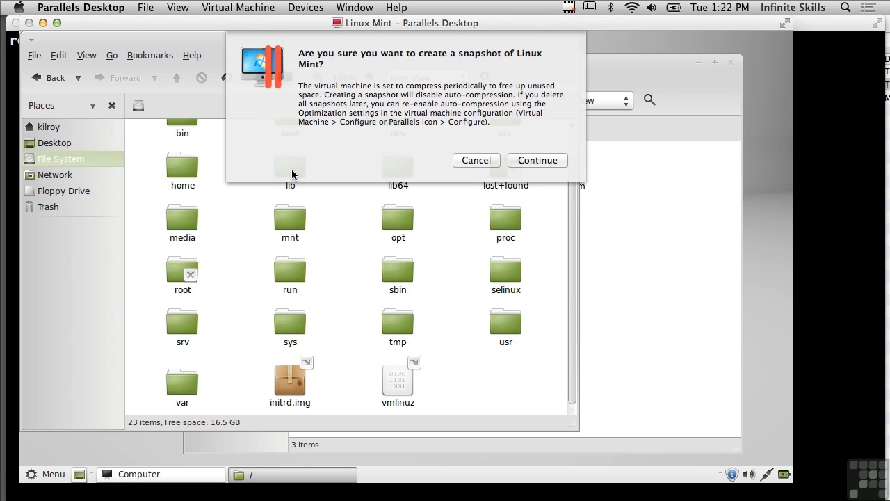
left_click(539, 160)
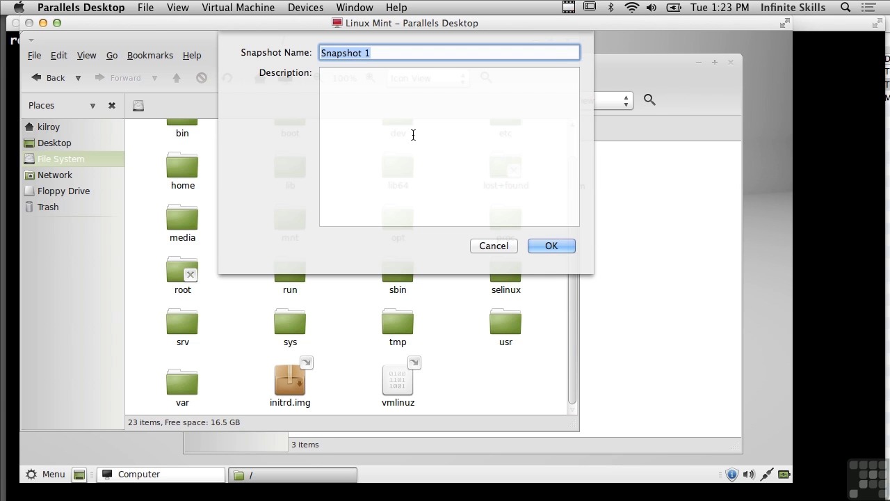
type("Test S")
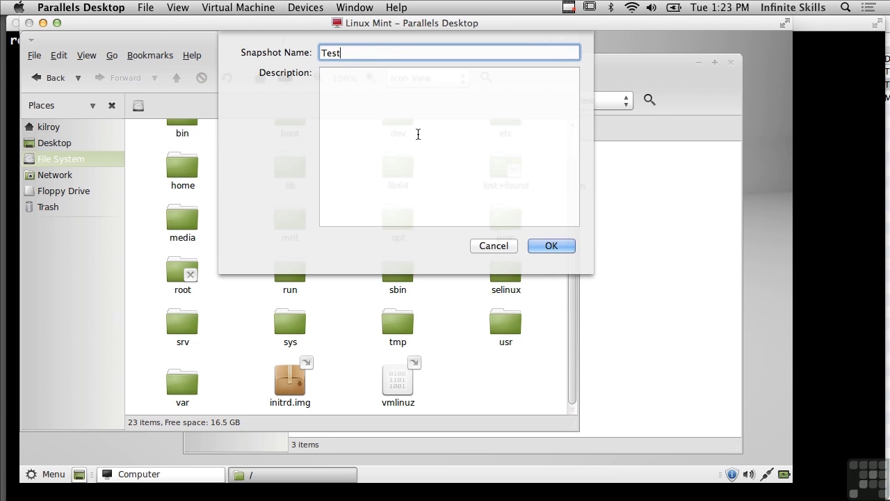
type("napshot")
left_click(544, 240)
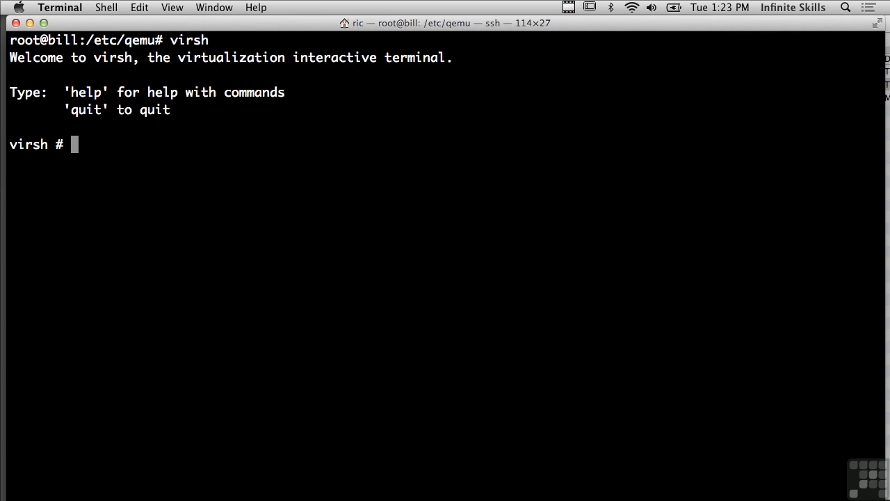
In Terminal's virsh session, show the command help and examine the snapshot commands
type("help")
key("Return")
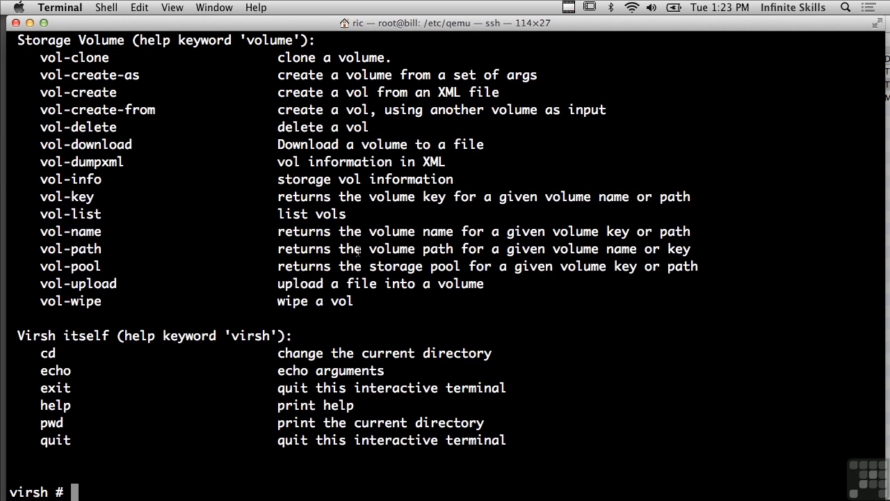
scroll(274, 240, "up", 5)
scroll(274, 239, "up", 3)
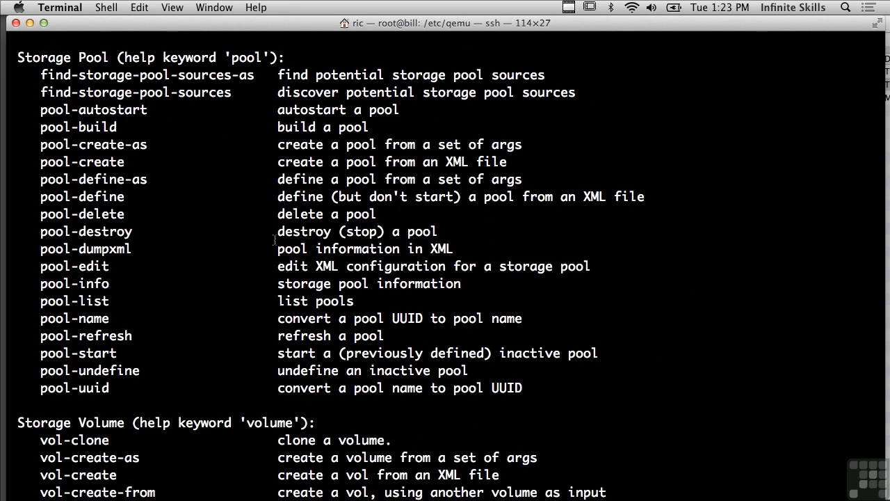
scroll(275, 240, "up", 8)
scroll(274, 240, "down", 3)
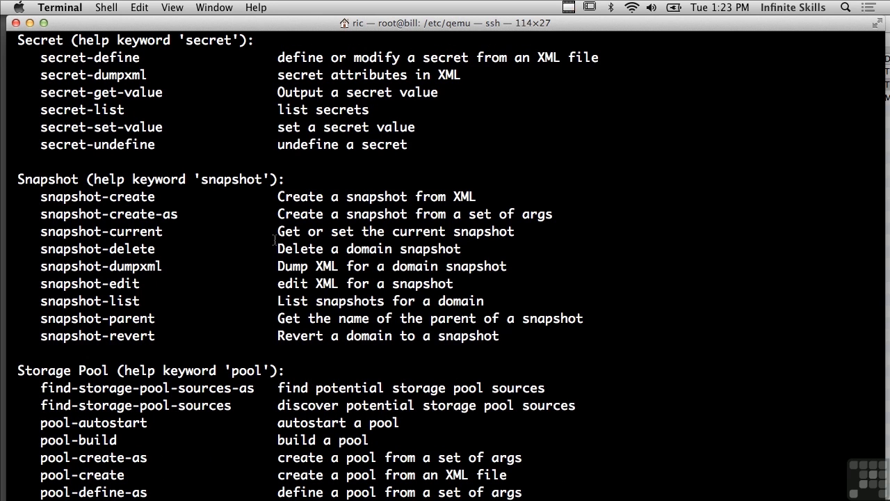
Query the current snapshot of the cutter domain with snapshot-current
type("snaps")
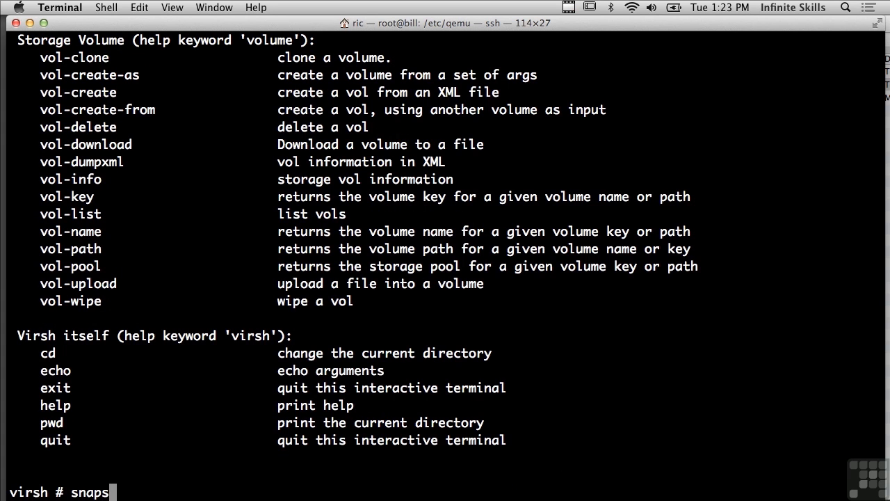
type("hot-current cutter")
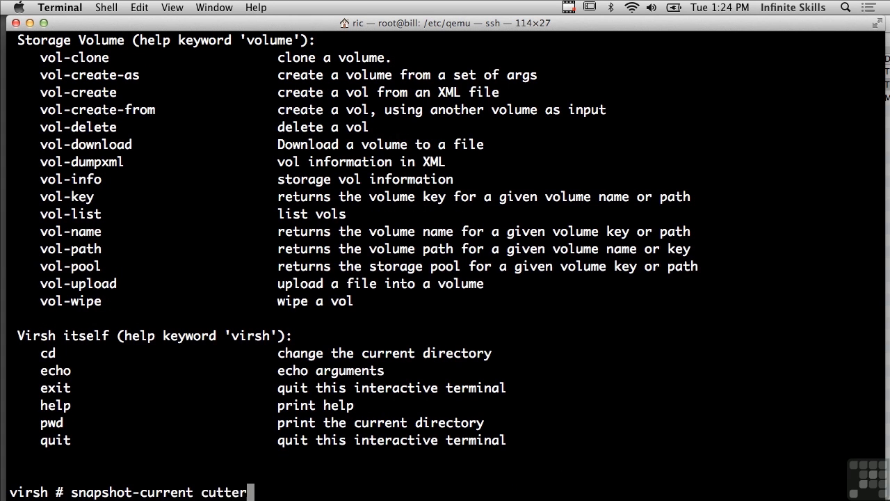
key("Return")
Try to create a snapshot of the cutter domain with snapshot-create
type("snapshot")
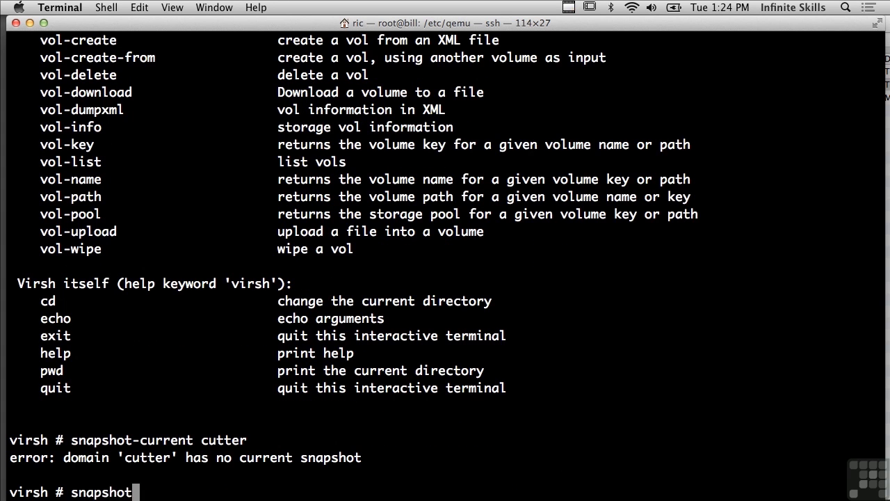
type("-create cutter")
key("Return")
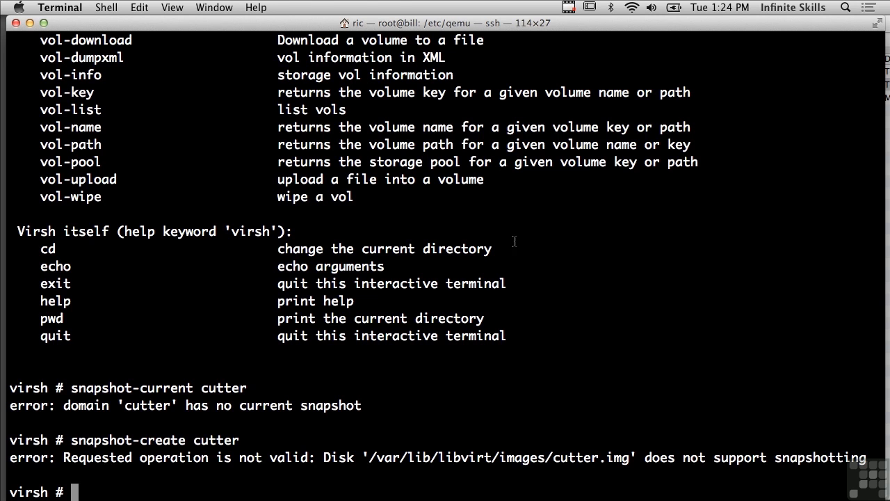
Switch to the Linux Mint virtual machine in Parallels Desktop, replacing its root folder window with a terminal
key("super+Tab")
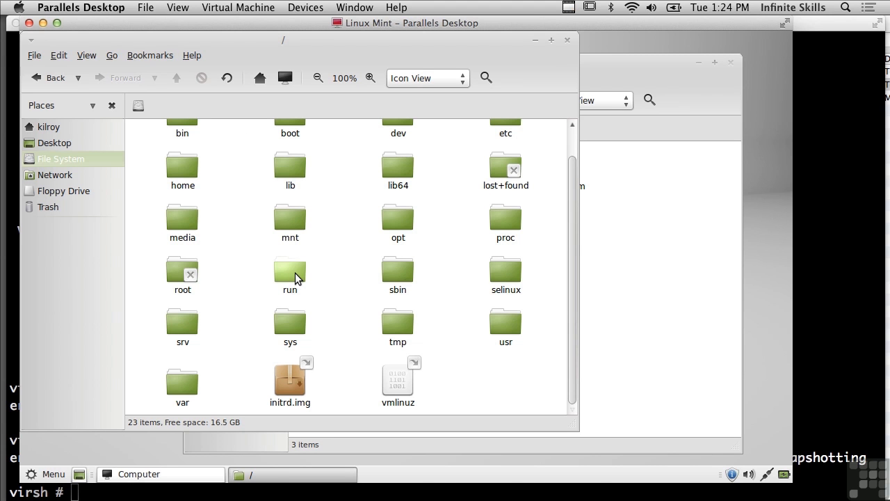
right_click(292, 324)
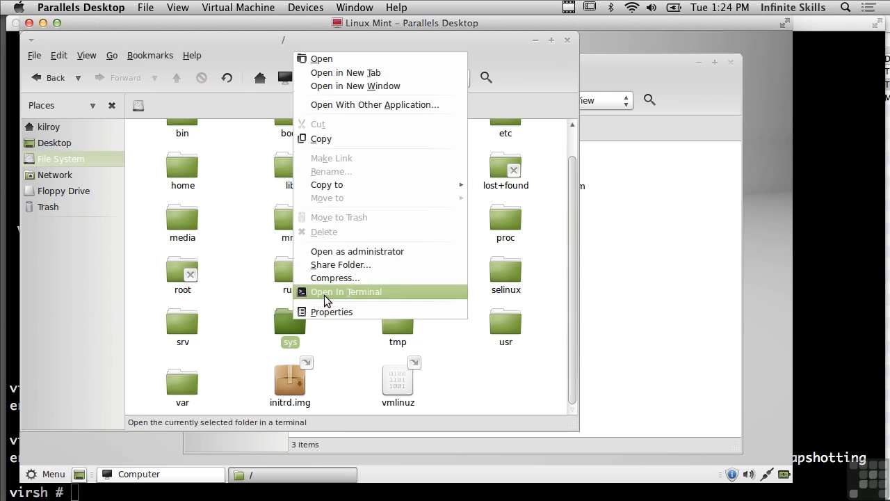
left_click(607, 342)
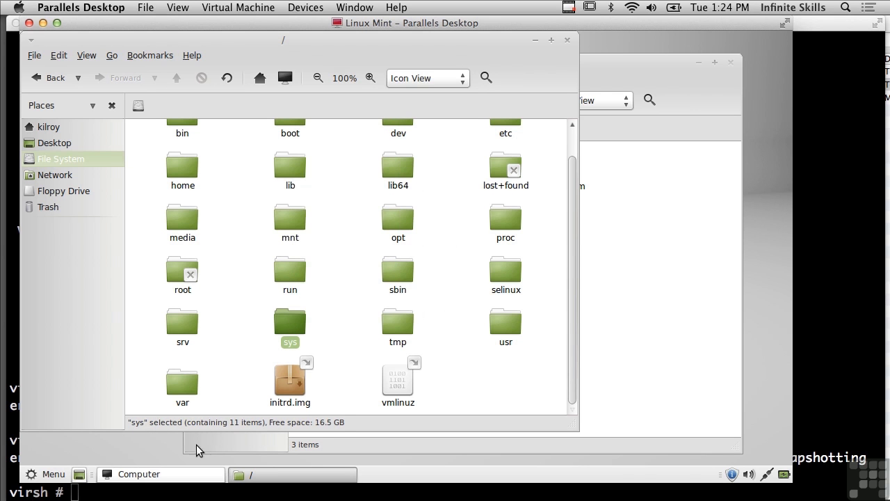
left_click(568, 40)
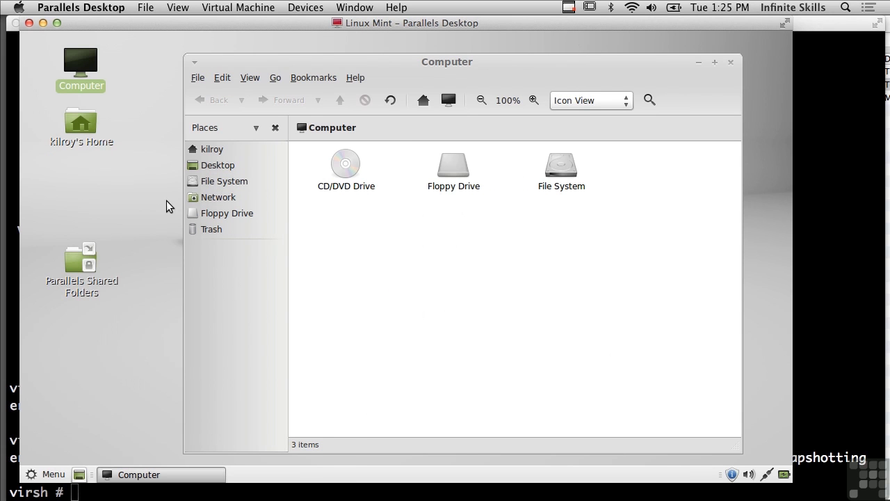
left_click(79, 473)
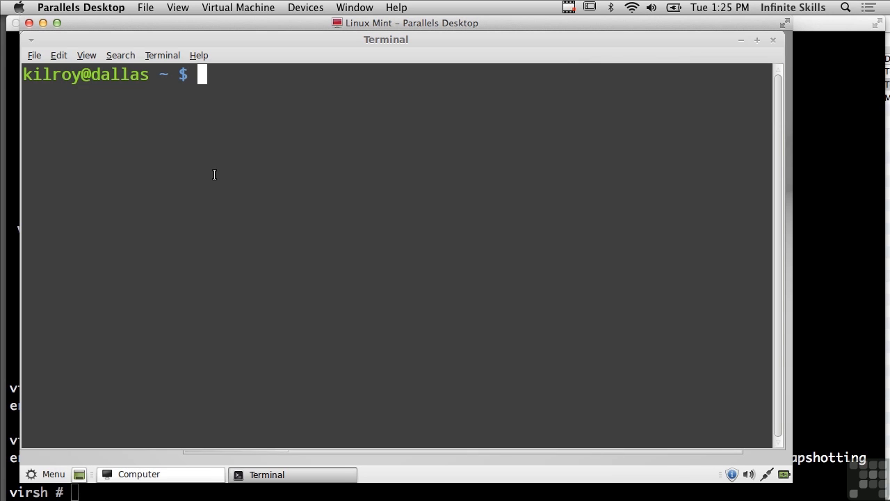
Delete all Apache log files with sudo rm /var/log/apache2/* after first trying the /var/log/apache/* path
type("sudo rm /var/log/apache/*")
key("Return")
key("Up")
key("Left")
key("Left")
type("2")
key("Return")
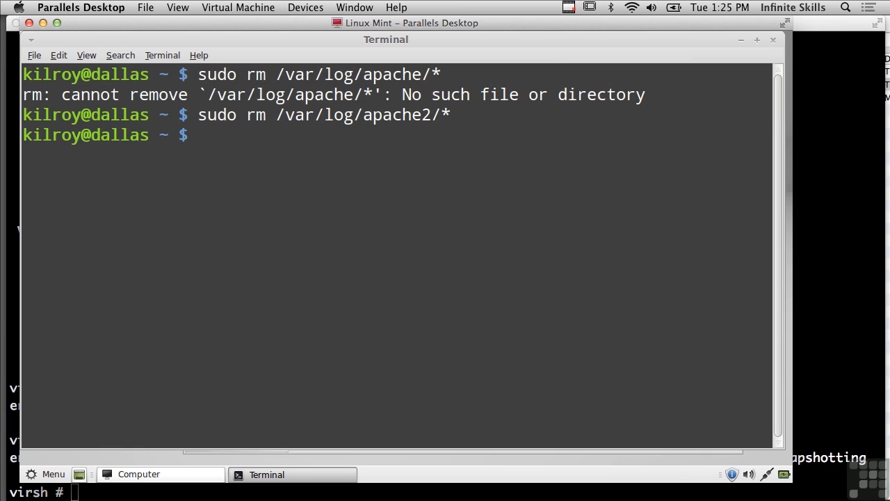
Revert the virtual machine to its snapshot and open the /var/log/apache2 folder to check the log files
left_click(248, 9)
left_click(272, 182)
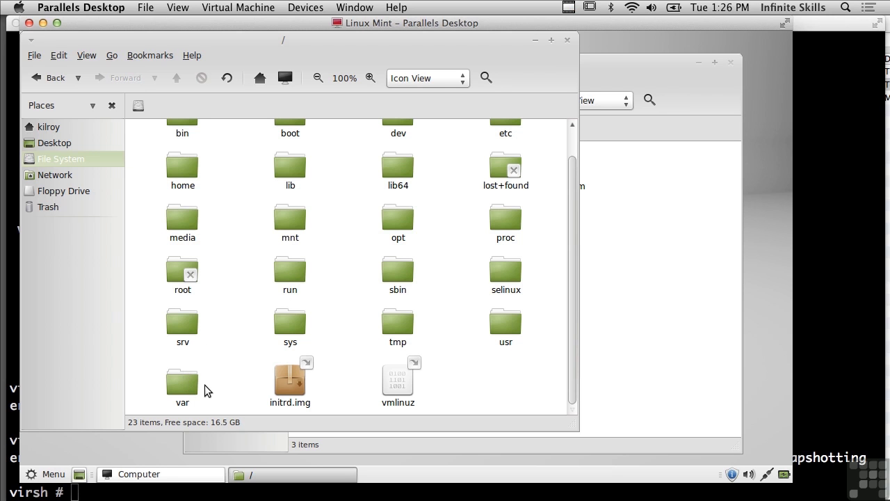
double_click(203, 385)
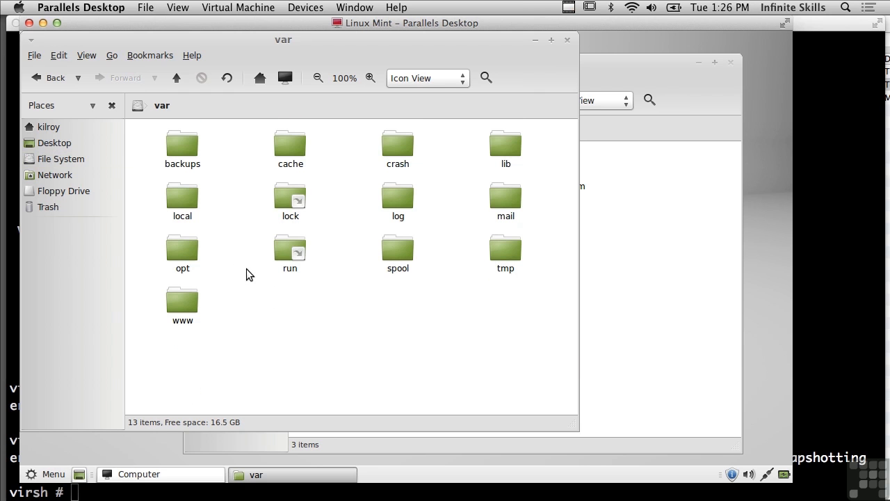
double_click(402, 198)
double_click(187, 151)
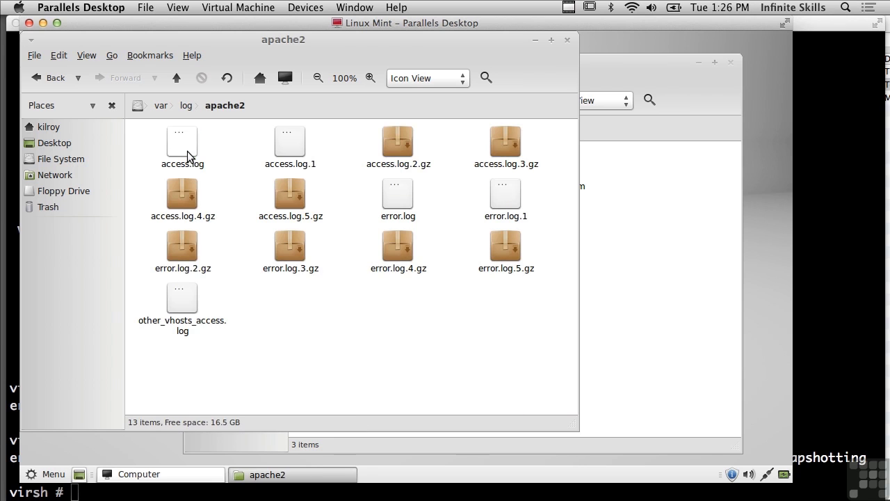